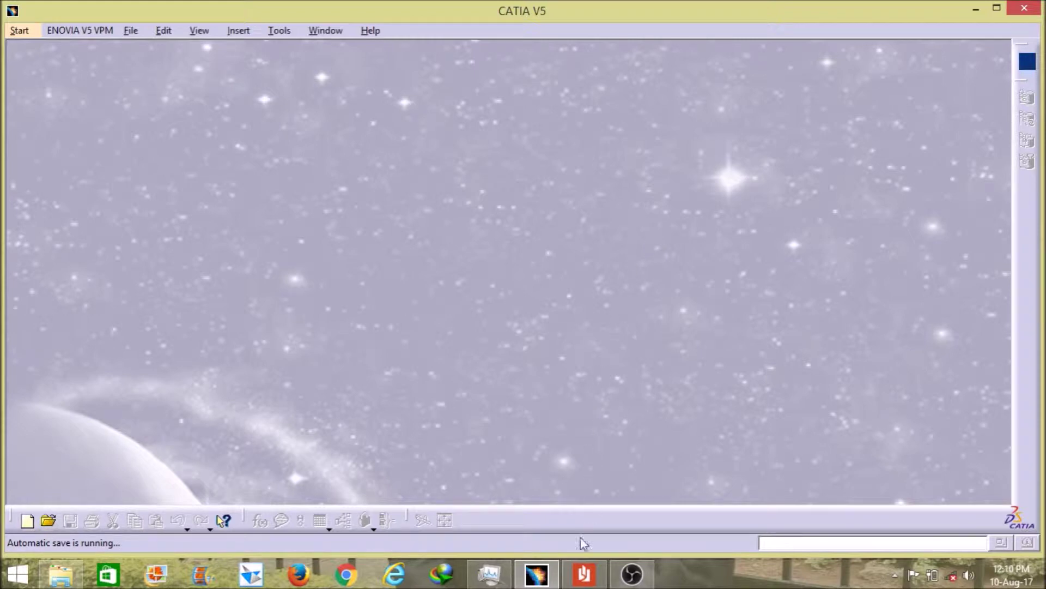
Switch to the PDF reader and review the bolt standards listed in "bolt in catlog browser.pdf"
left_click(585, 573)
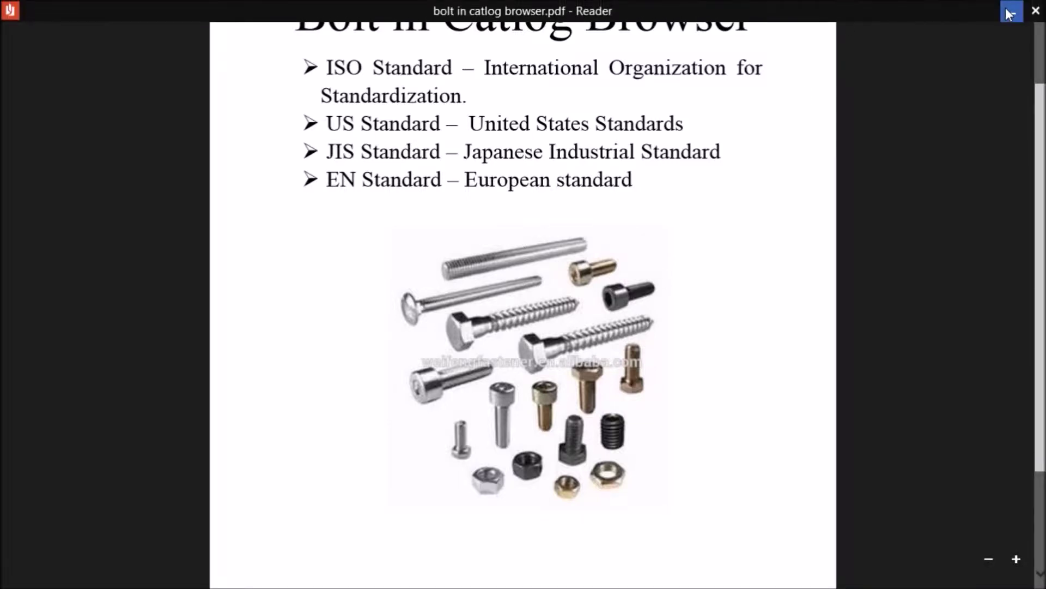
left_click(1010, 12)
Create a new empty part in the Mechanical Design part workbench
left_click(27, 31)
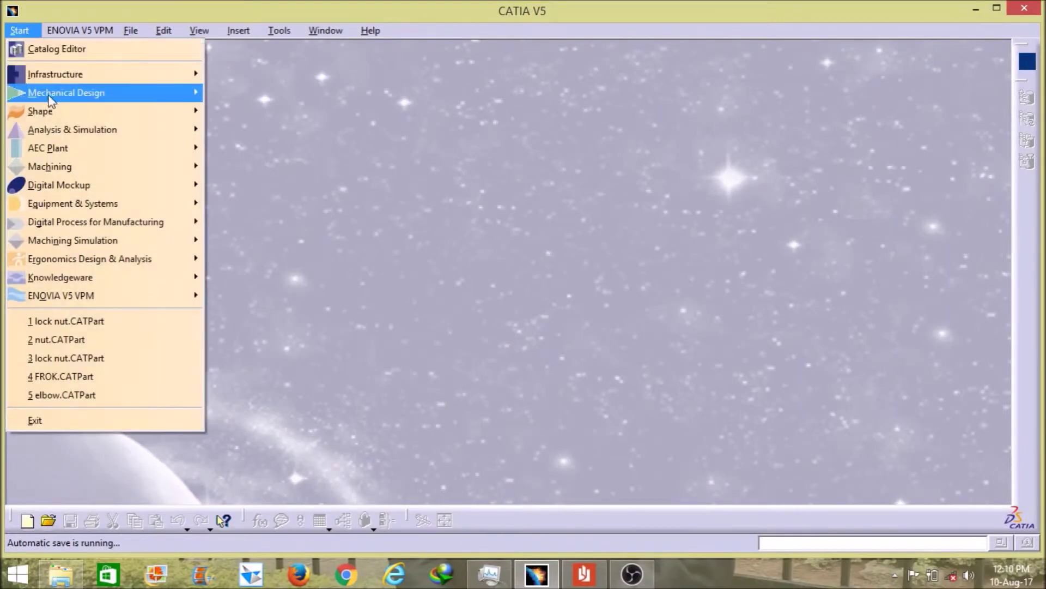
mouse_move(52, 94)
left_click(247, 95)
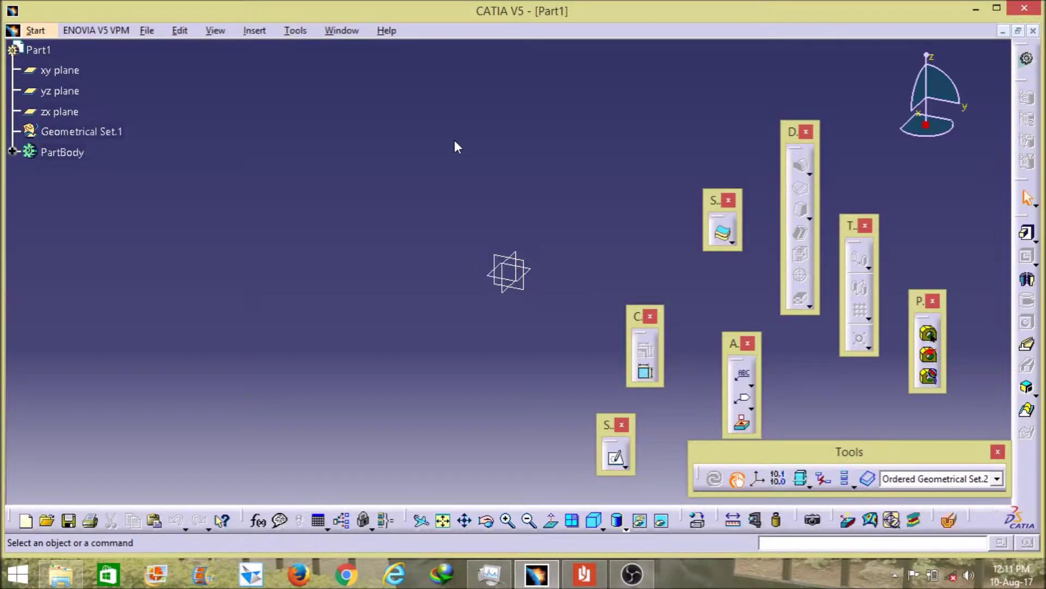
Load ISO.catalog in the Catalog Browser and show its component families as large preview images
left_click(869, 480)
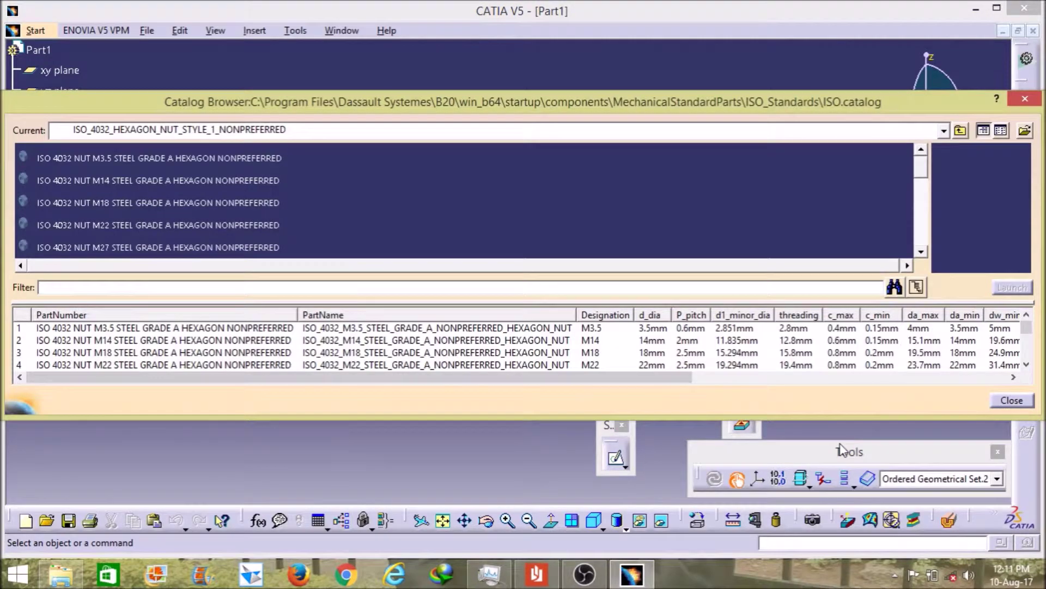
left_click(944, 132)
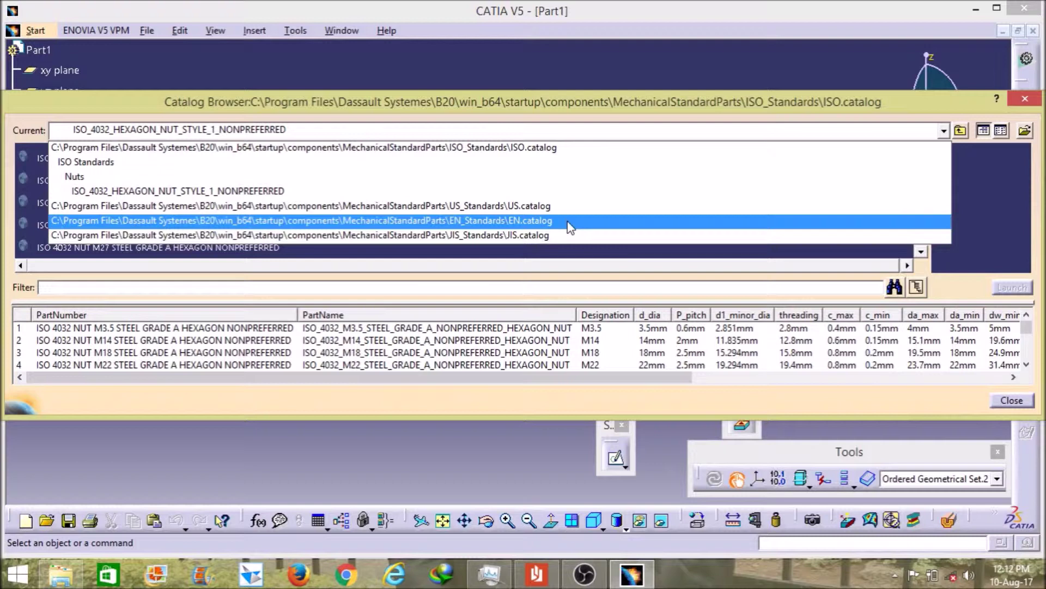
left_click(477, 149)
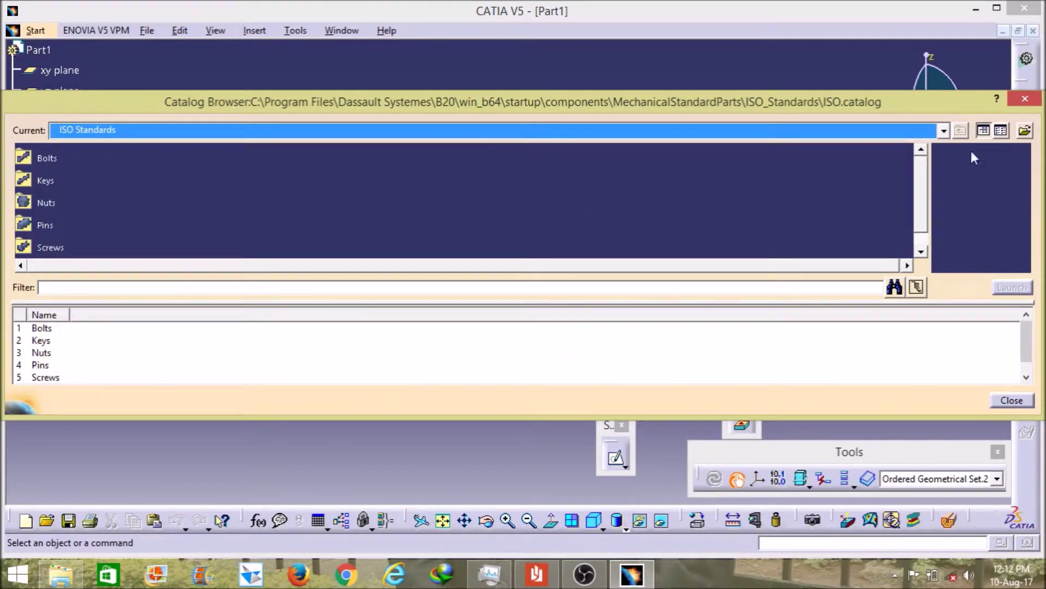
left_click(1000, 130)
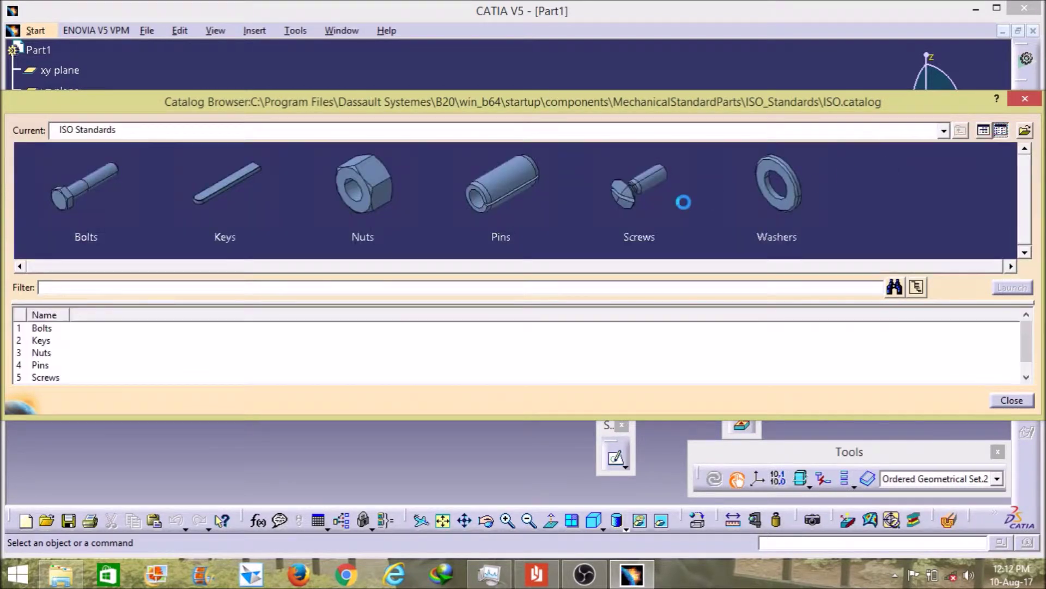
Browse the ISO Bolts family to the ISO_4014_GRADES_A_B_HEXAGON_HEAD_BOLT component list
left_click(90, 197)
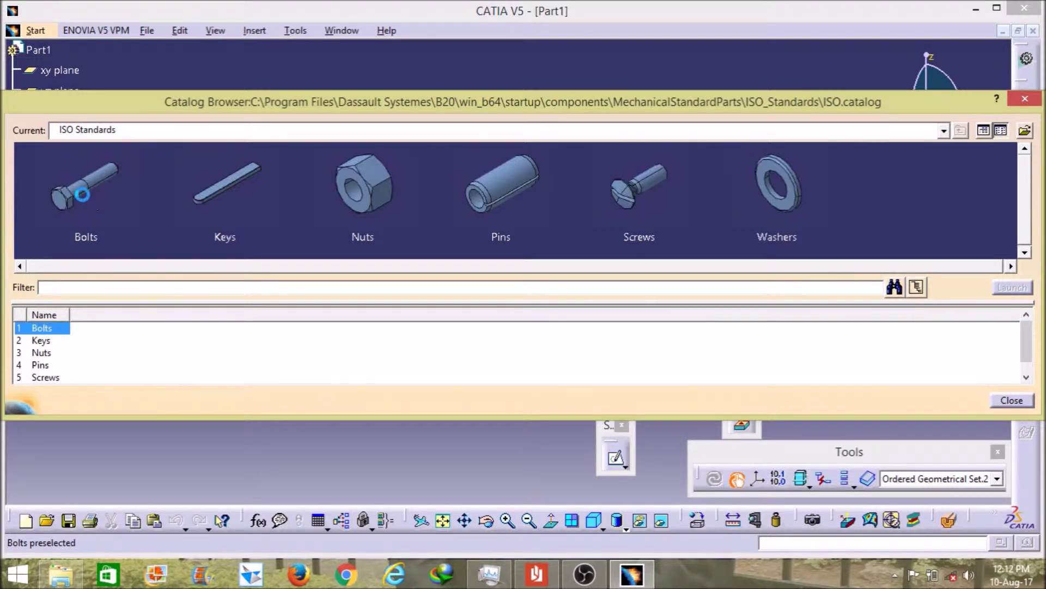
double_click(90, 198)
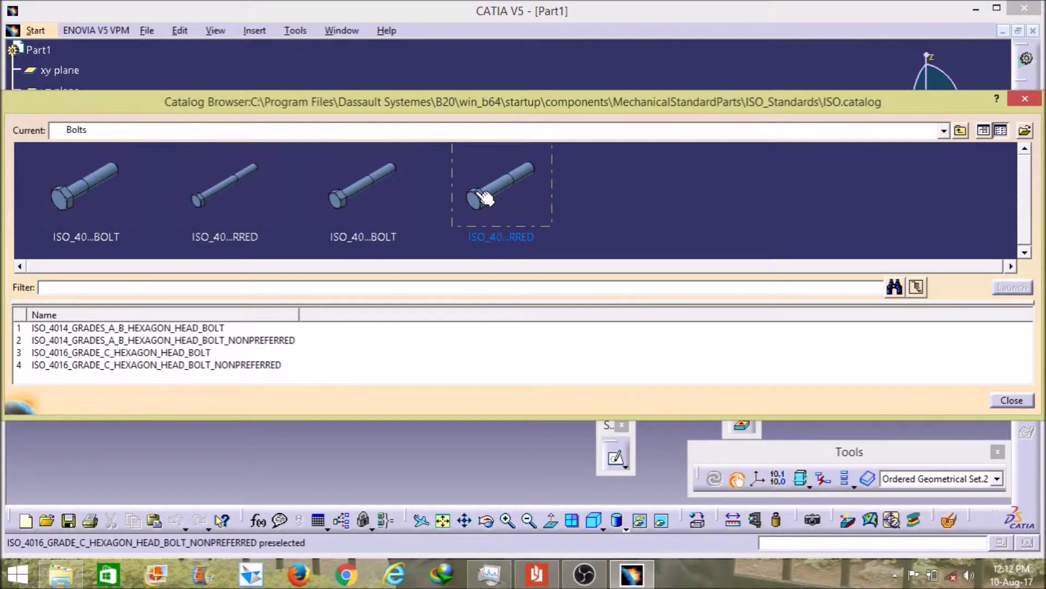
left_click(112, 201)
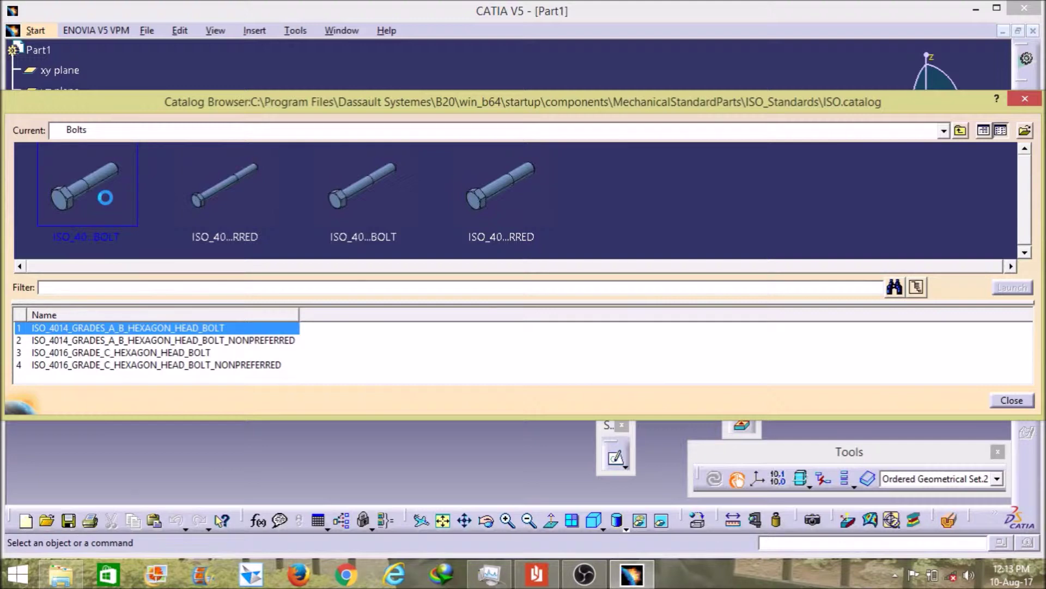
double_click(105, 197)
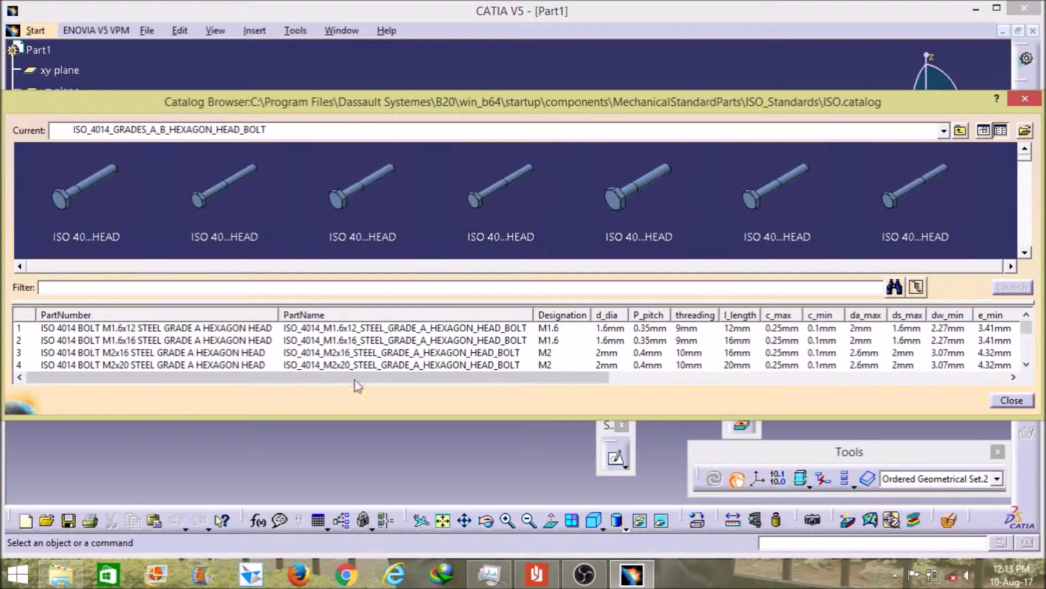
Enlarge the catalog window and open the ISO 4014 M2x16 steel grade A hexagon head bolt as a document
left_click_drag(496, 418, 500, 479)
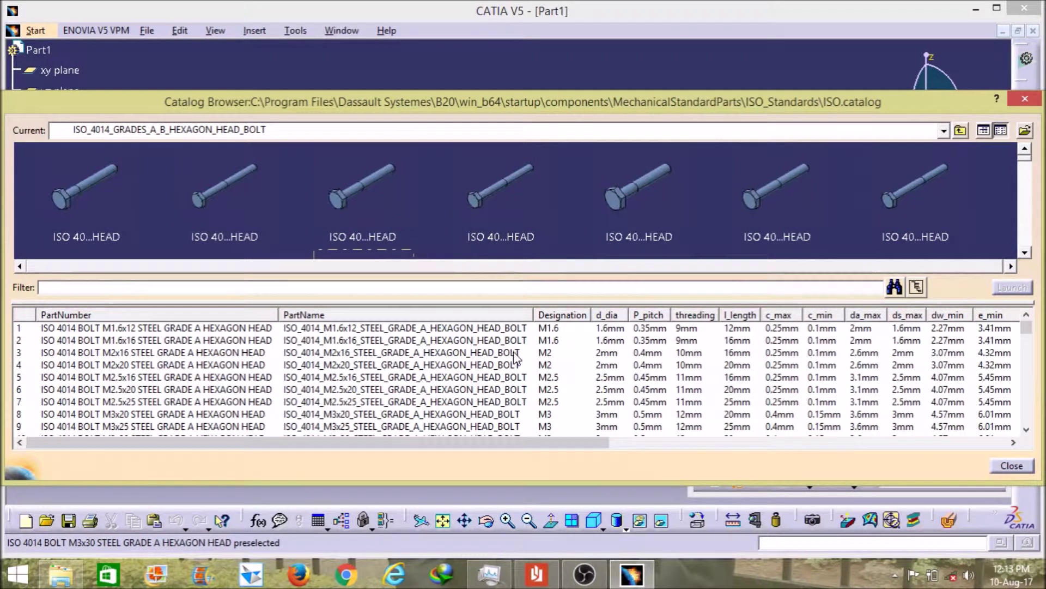
left_click(543, 356)
right_click(542, 354)
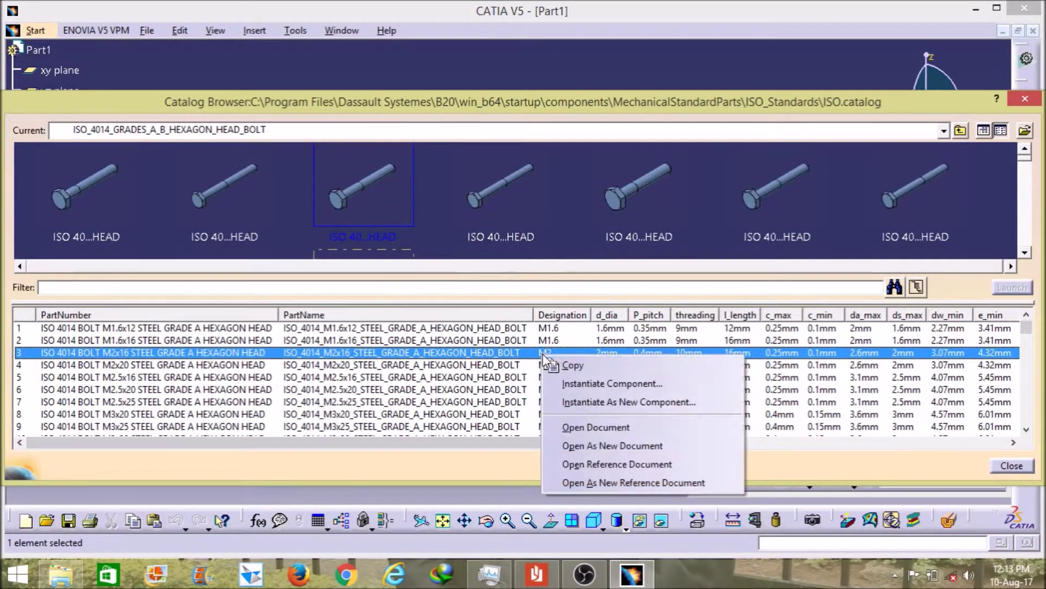
left_click(580, 427)
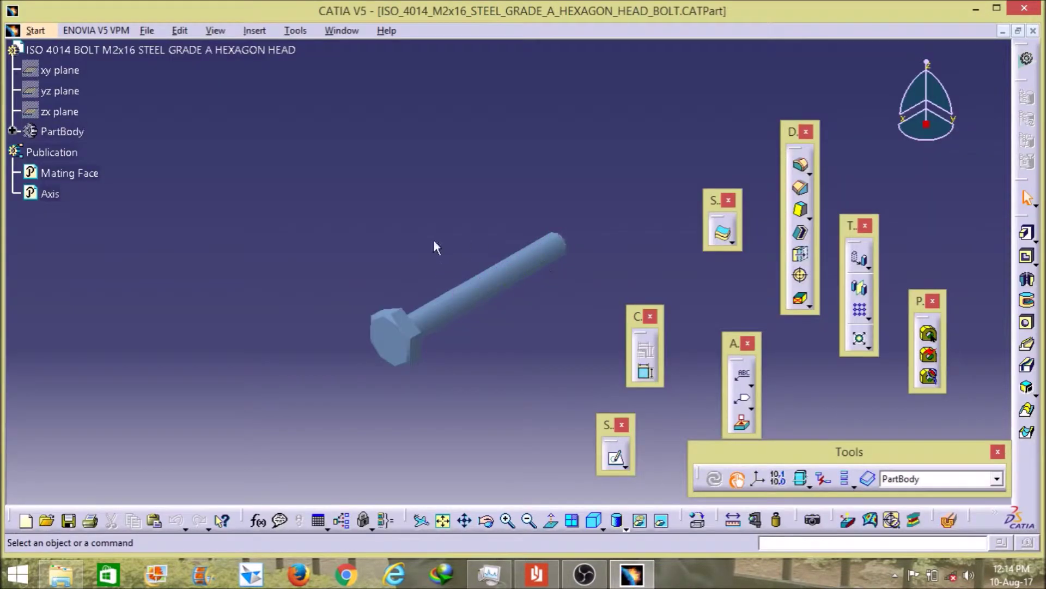
Set the fill color of the M2x16 bolt's PartBody to red in its graphic properties
middle_click_drag(445, 347, 393, 216)
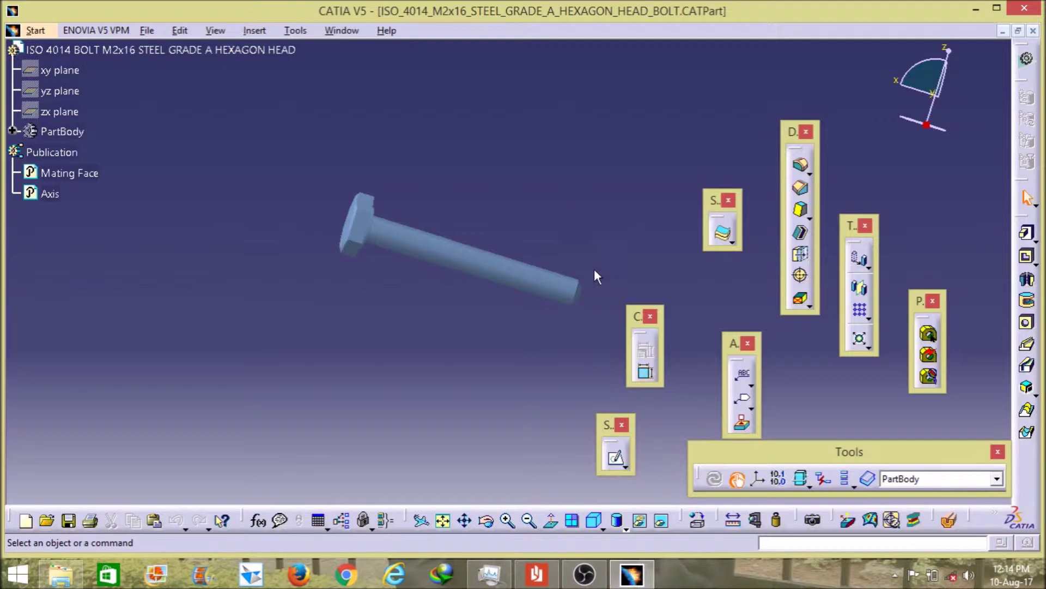
middle_click_drag(635, 248, 431, 217)
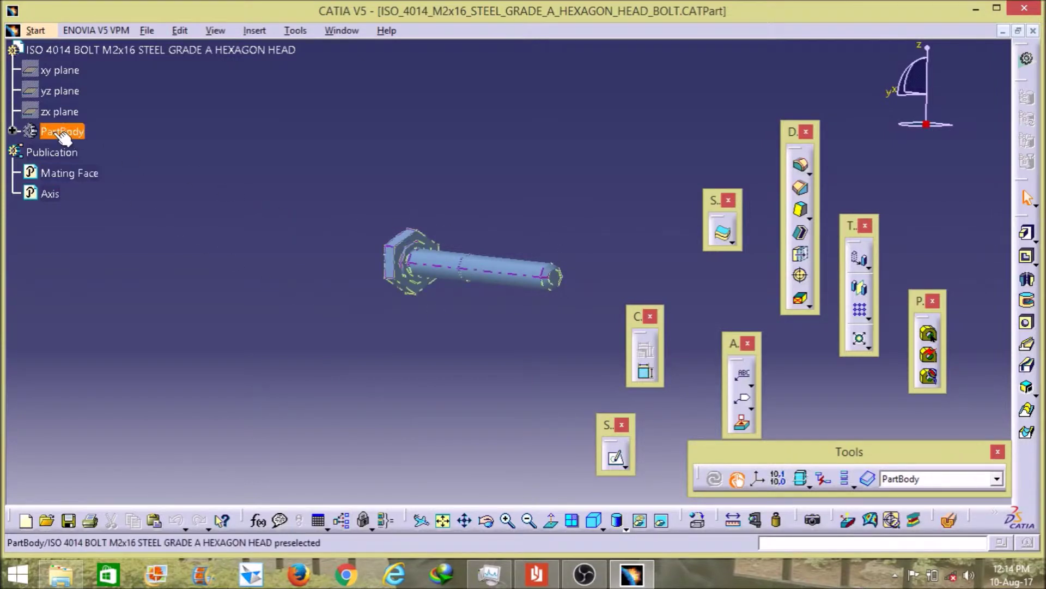
left_click(53, 132)
right_click(60, 135)
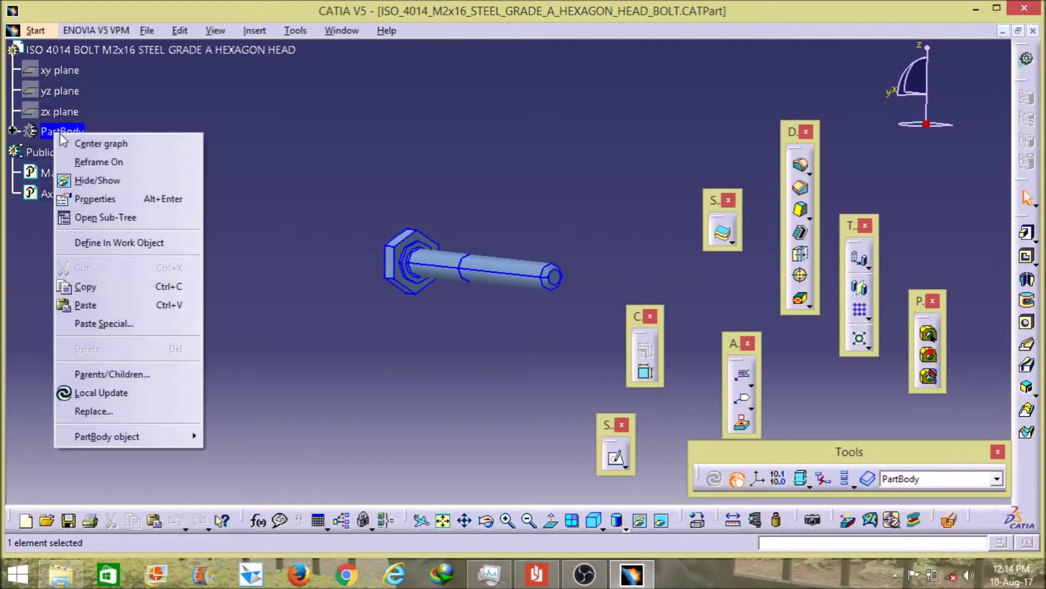
left_click(95, 200)
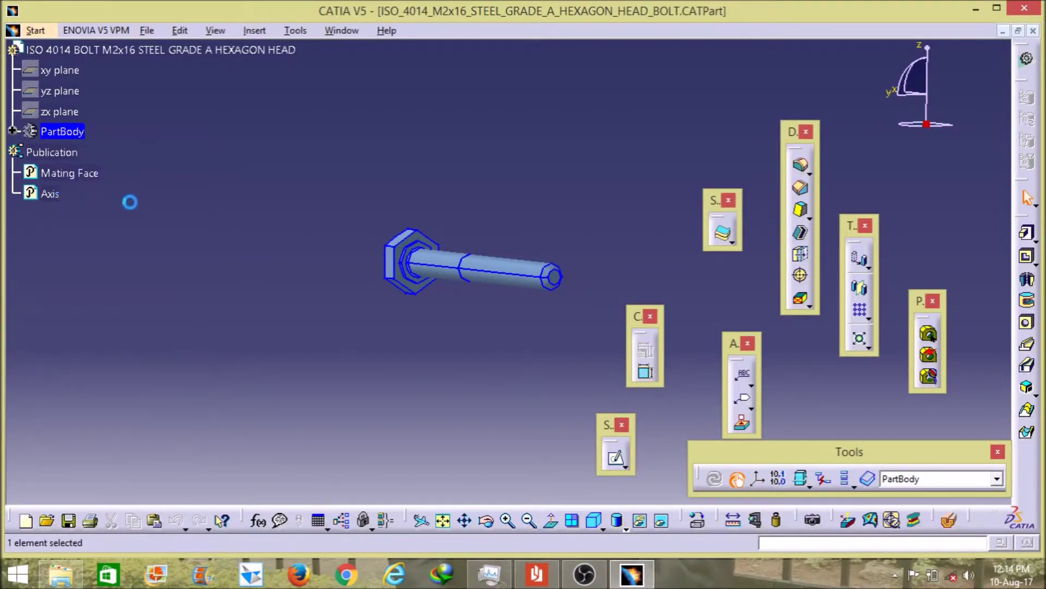
left_click(838, 93)
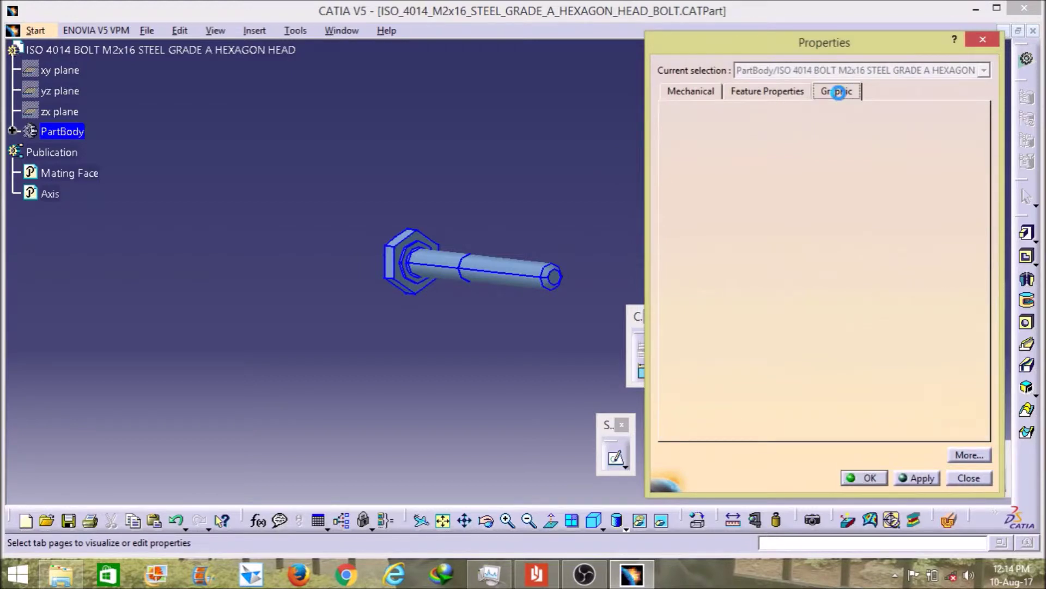
left_click(755, 139)
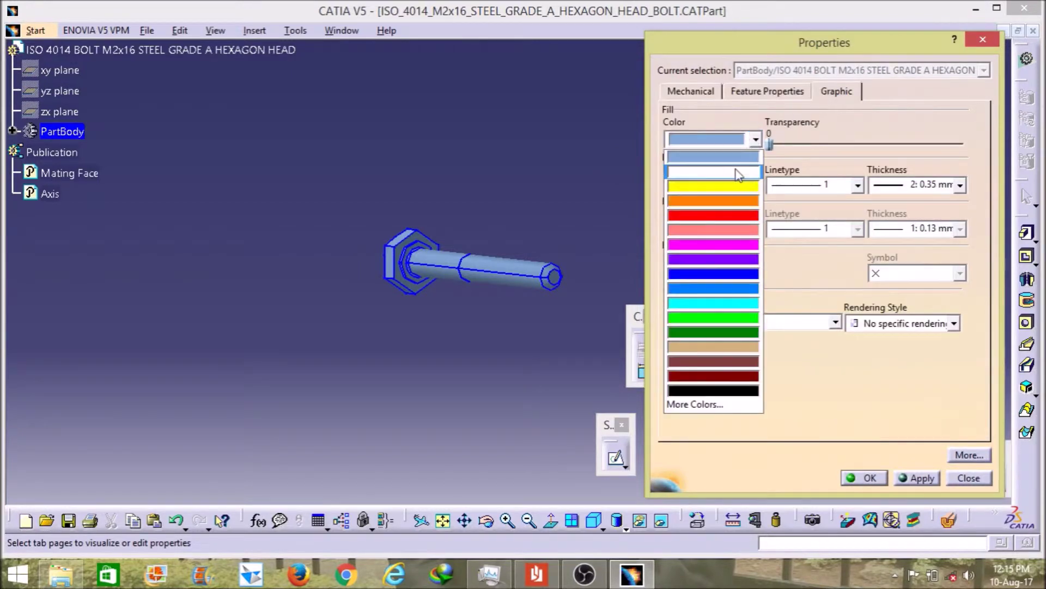
left_click(725, 218)
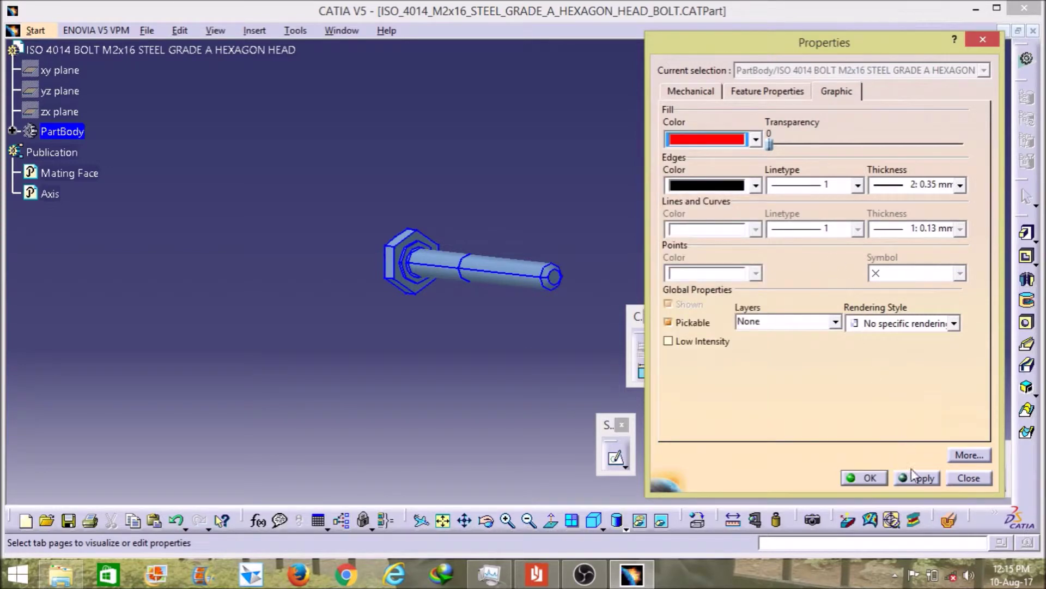
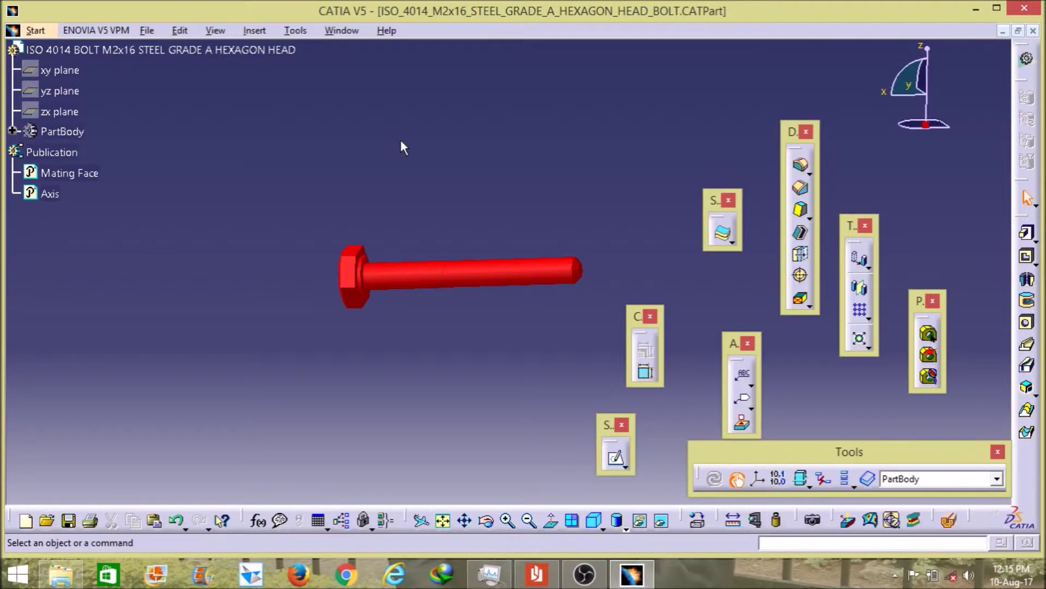
Switch the Catalog Browser to US.catalog and browse its Bolts family to ANSI_B18_2_3_5M_HEXAGON_SHOULDER_BOLT
left_click(867, 478)
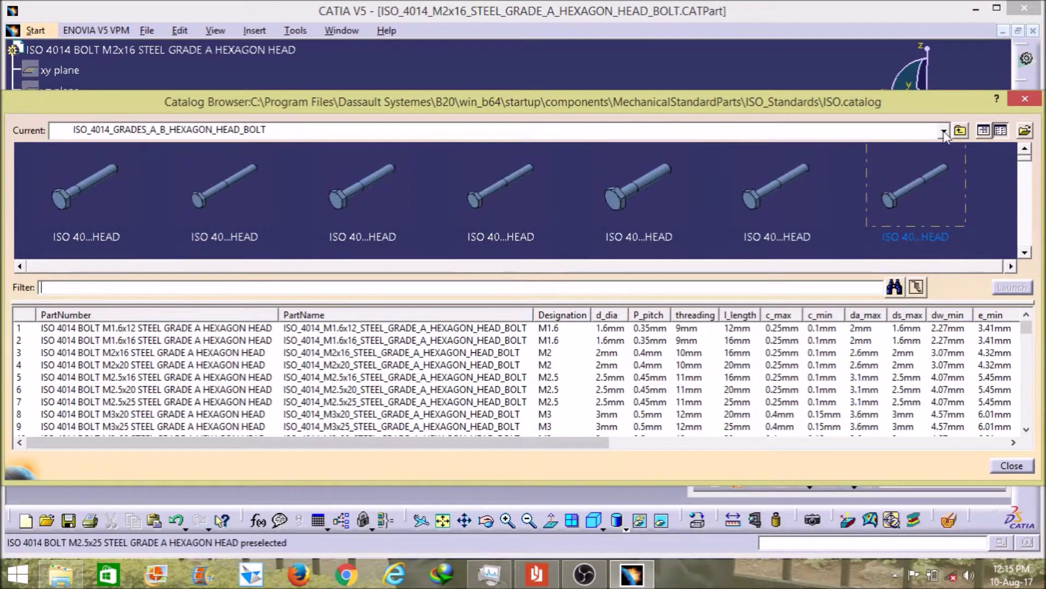
left_click(943, 131)
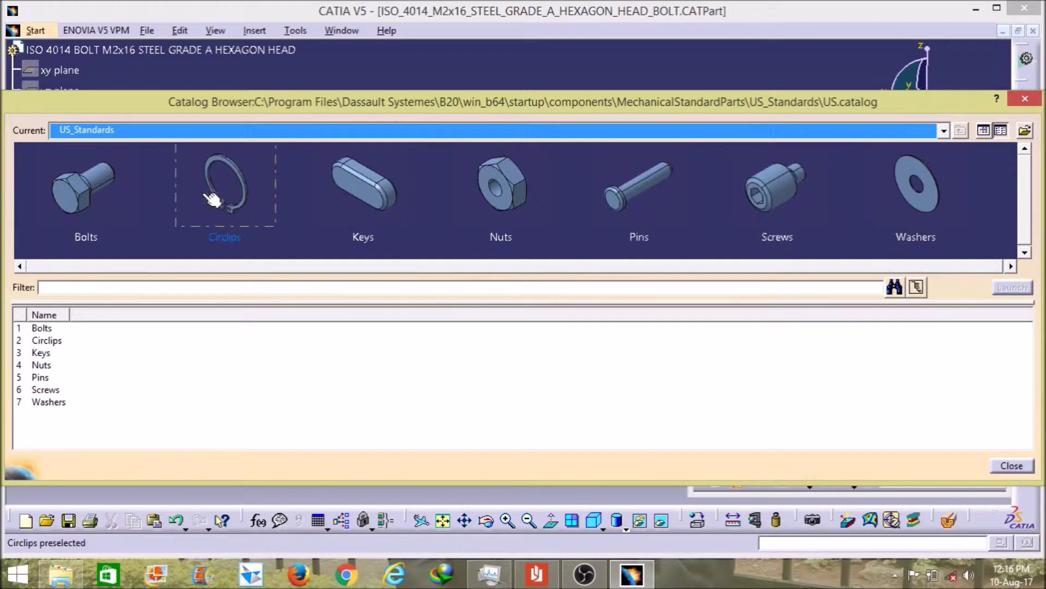
left_click(97, 197)
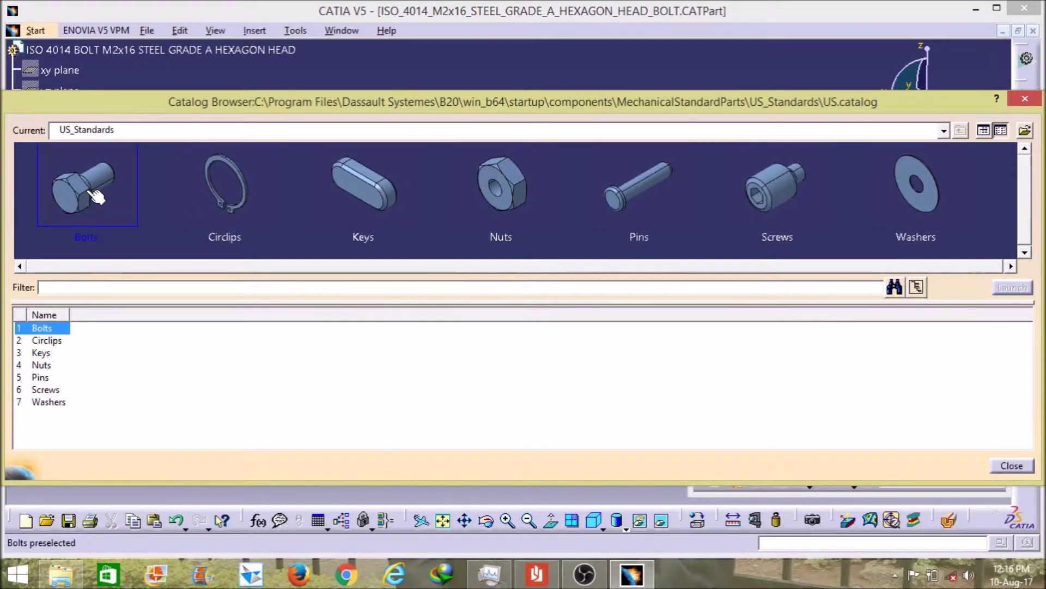
double_click(97, 196)
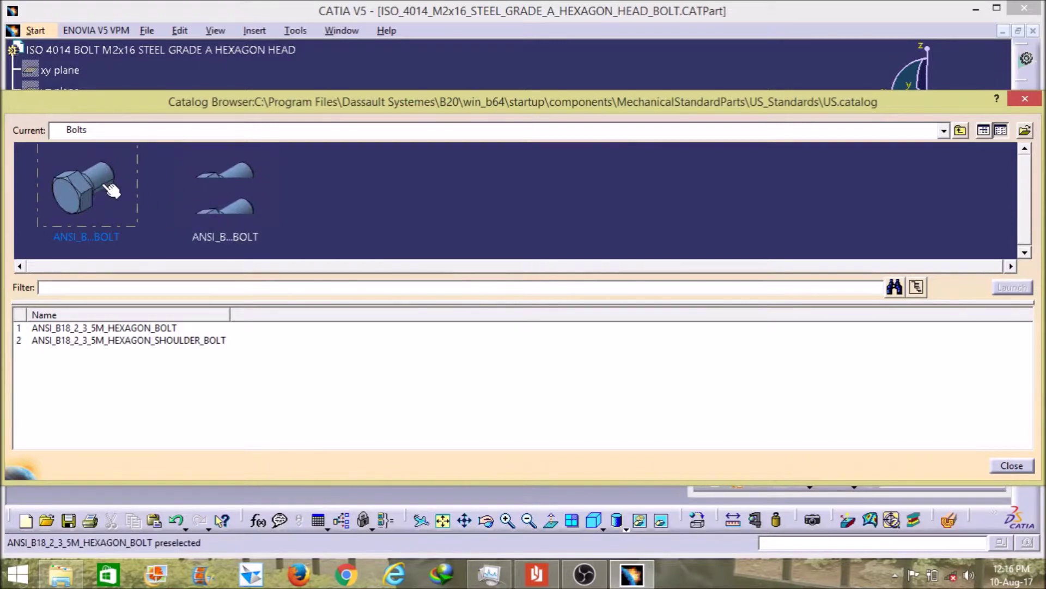
left_click(218, 186)
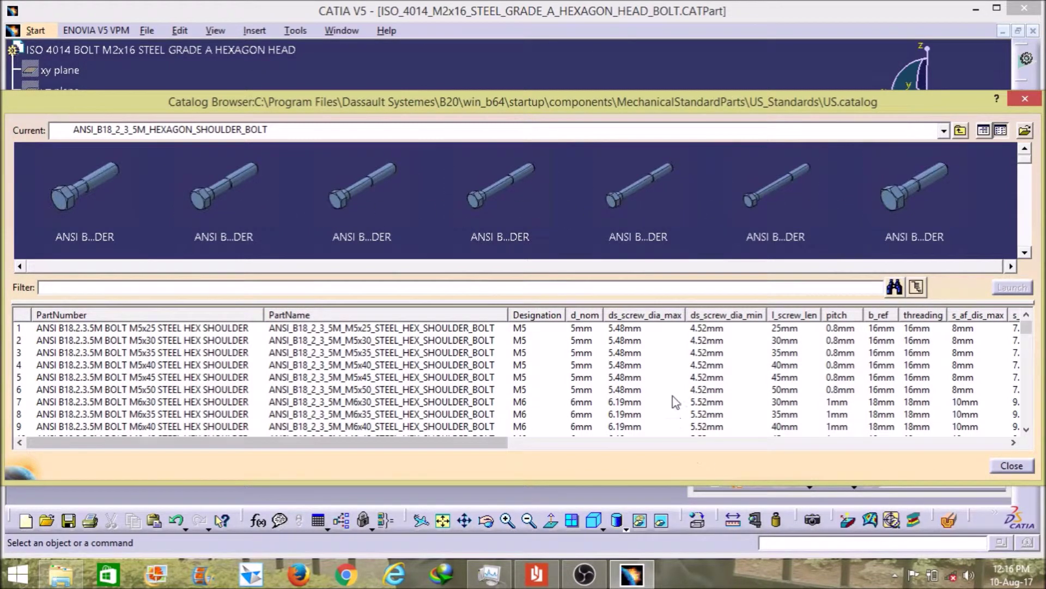
Review the shoulder bolt dimensions and open the ANSI B18.2.3.5M M5x45 steel hex shoulder bolt as a document
left_click_drag(472, 443, 977, 451)
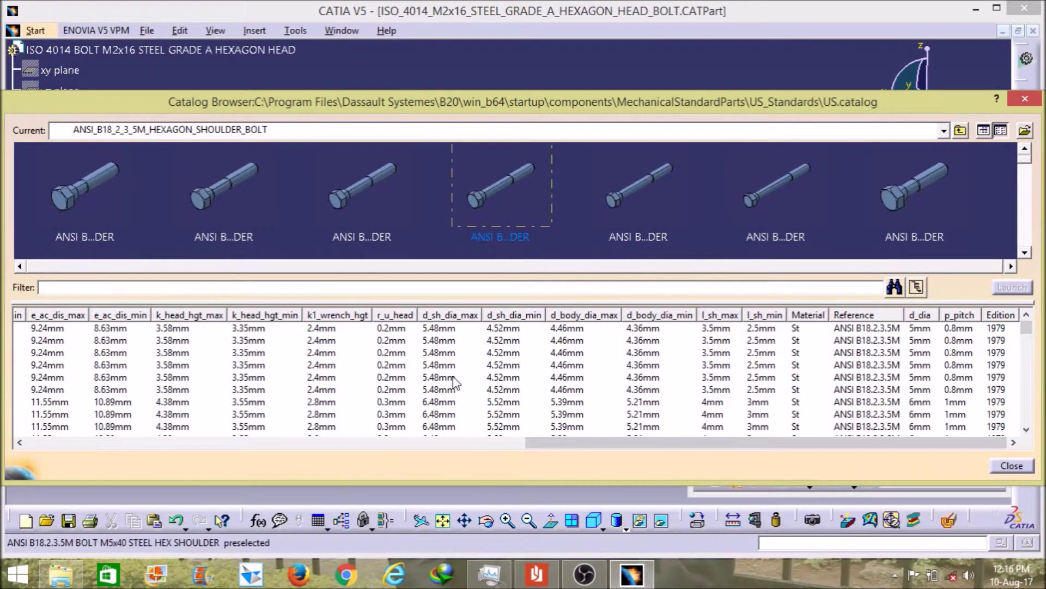
left_click(393, 378)
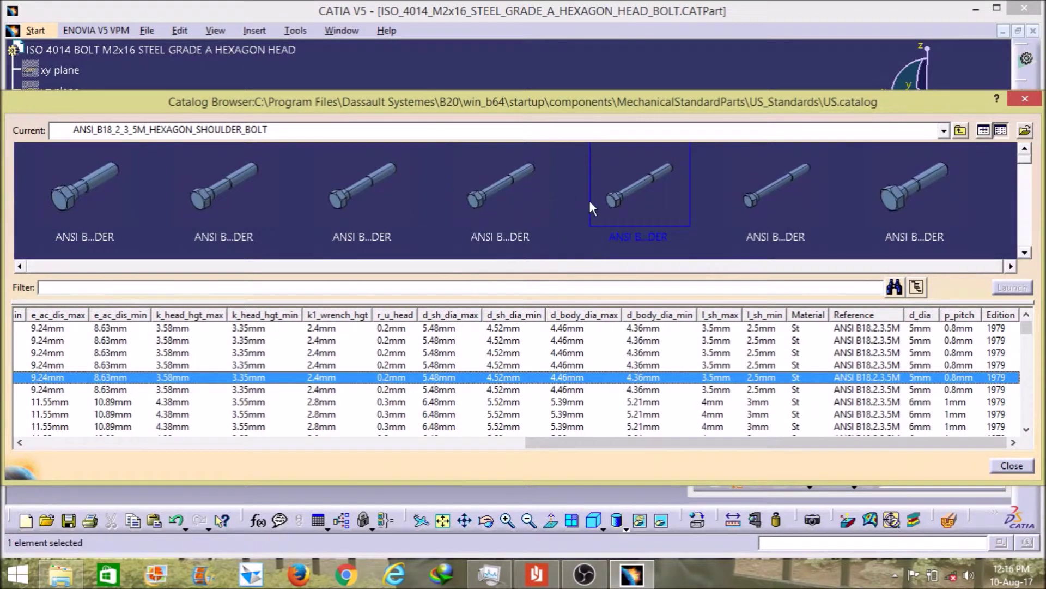
right_click(622, 200)
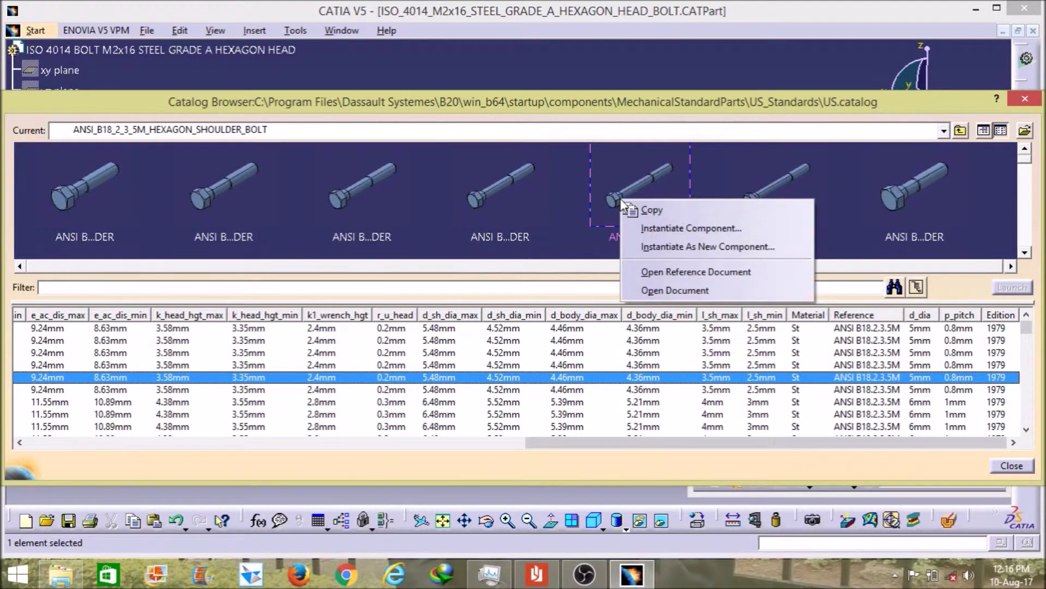
left_click(668, 290)
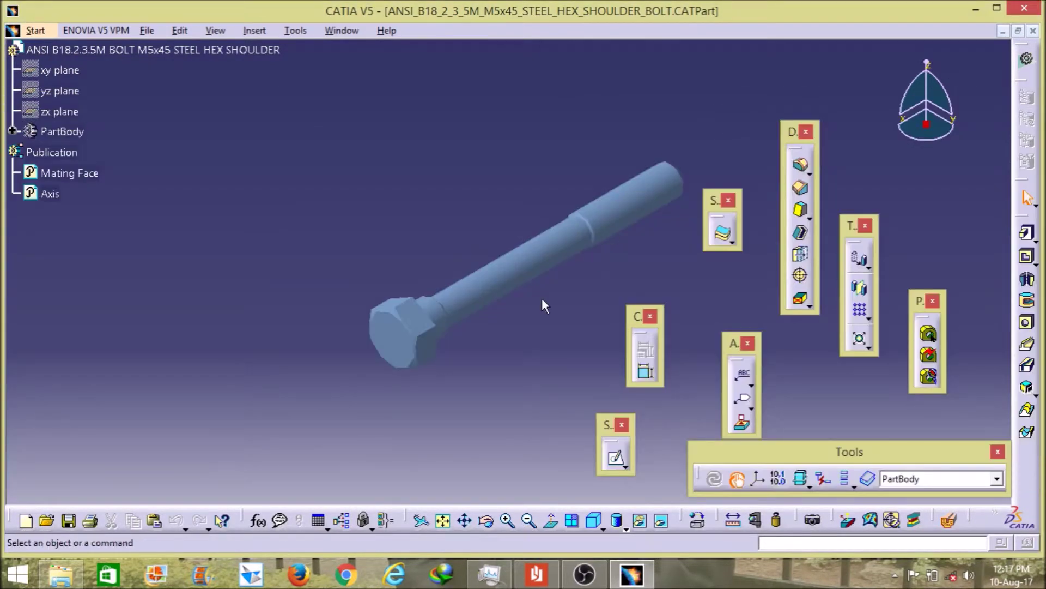
Set the fill color of the M5x45 shoulder bolt's PartBody to orange in its graphic properties
middle_click_drag(557, 303, 498, 290)
middle_click(586, 297)
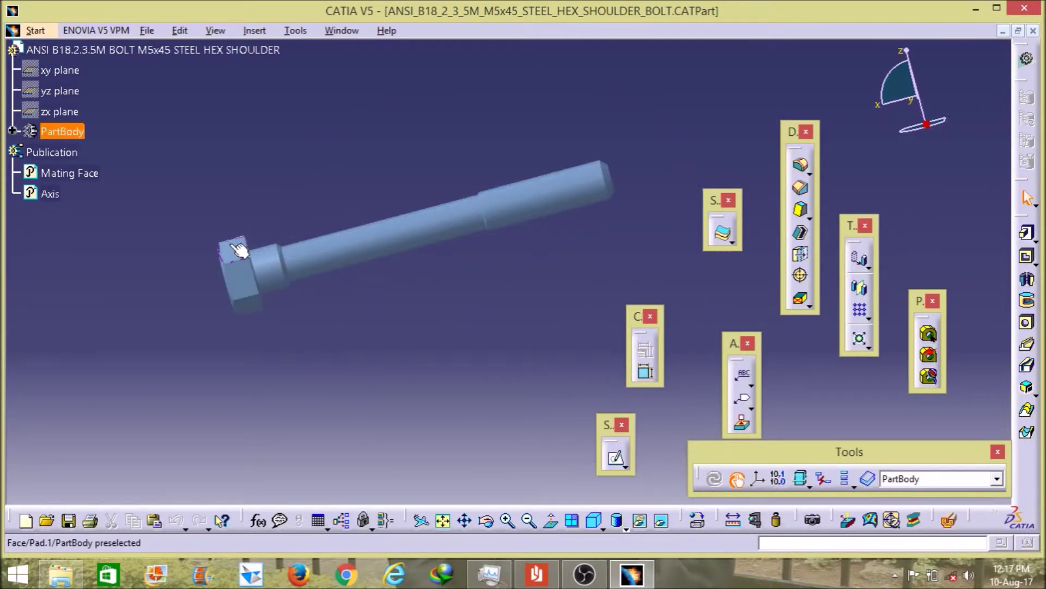
middle_click_drag(349, 325, 367, 340)
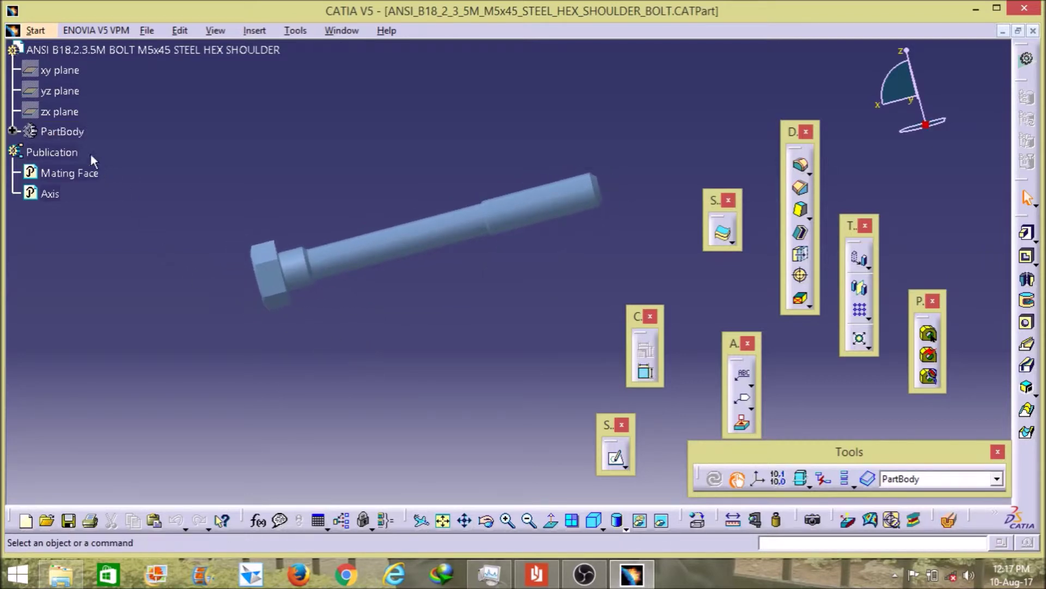
right_click(64, 133)
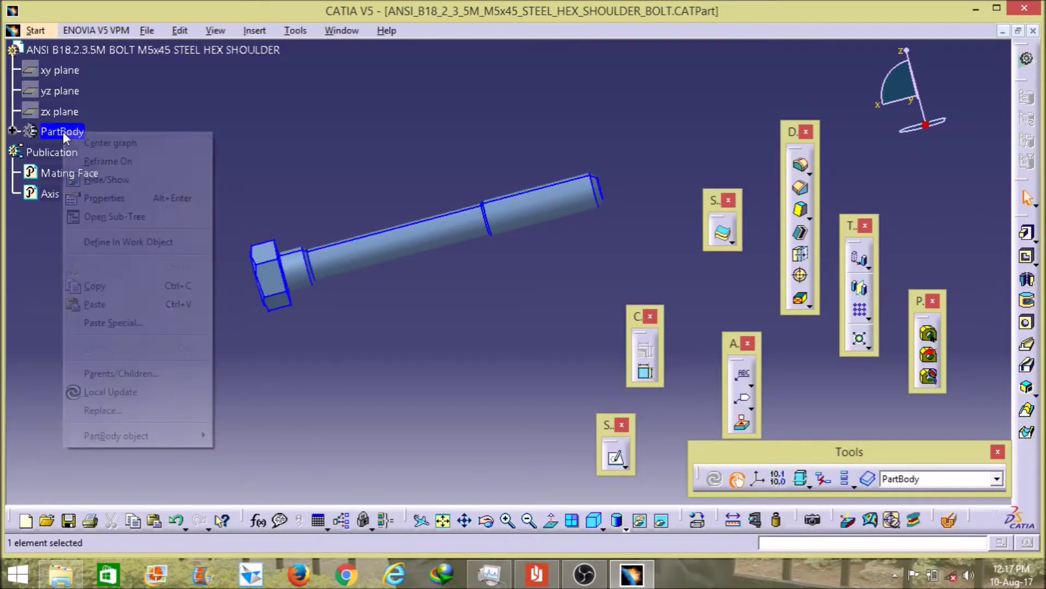
left_click(100, 200)
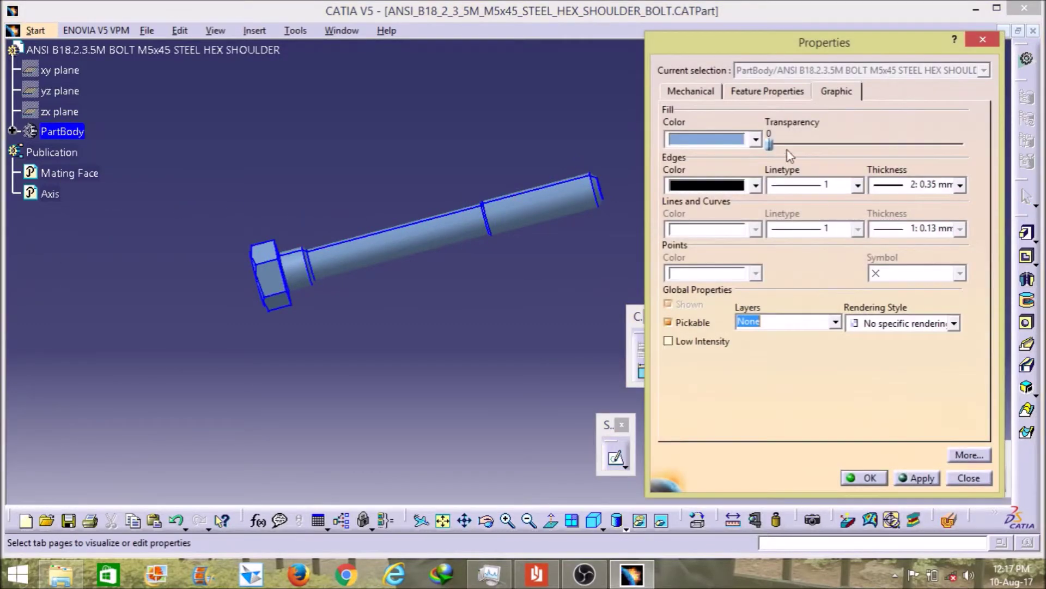
left_click(755, 141)
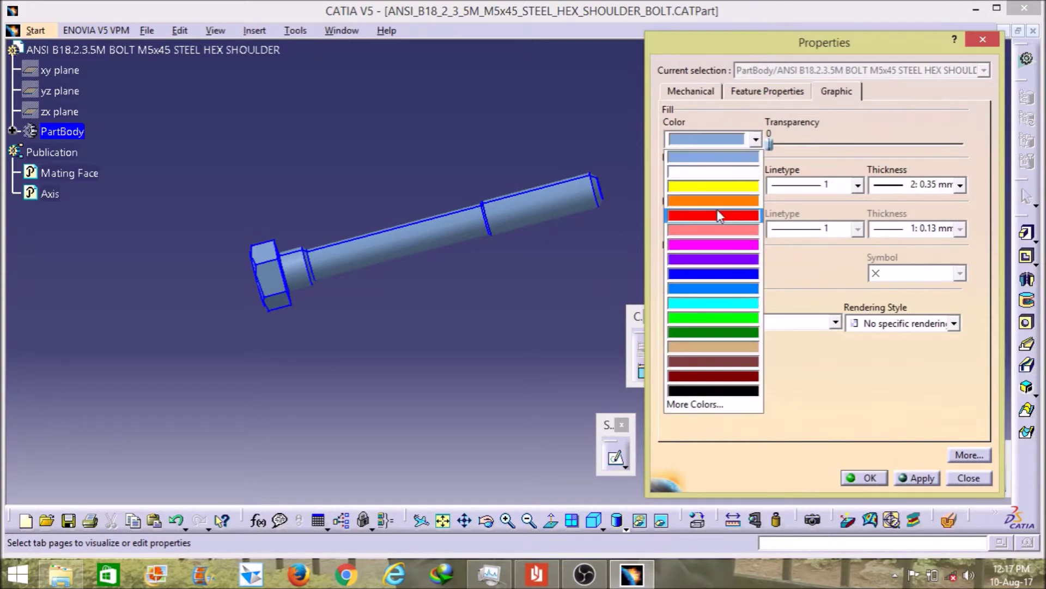
left_click(717, 201)
left_click(918, 478)
left_click(866, 478)
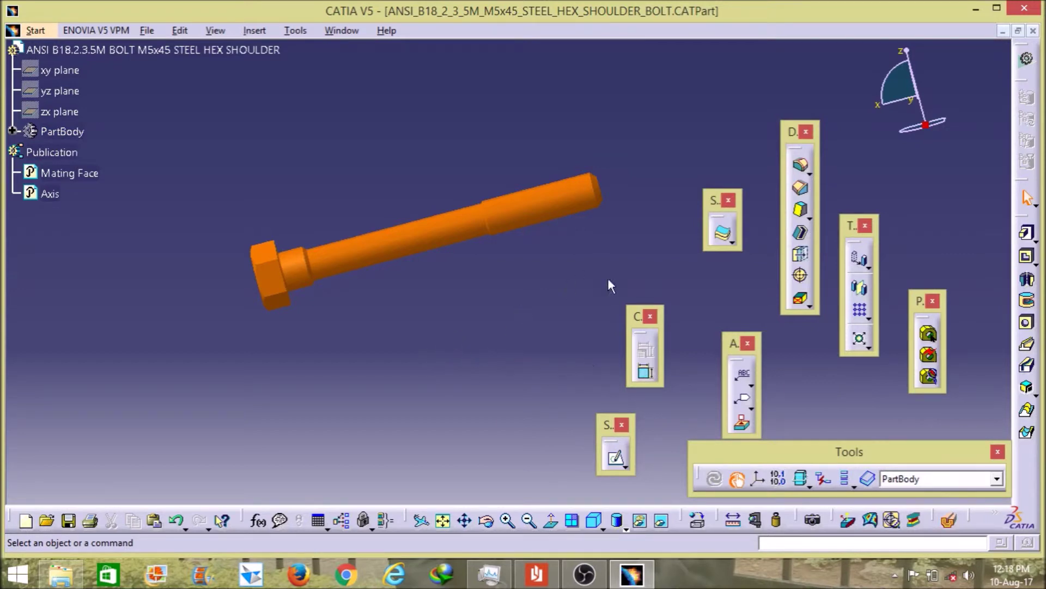
Switch the Catalog Browser to EN.catalog and browse its Bolts family to EN_ISO_4016_GRADE_C_HEXAGON_HEAD_BOLT
left_click(869, 479)
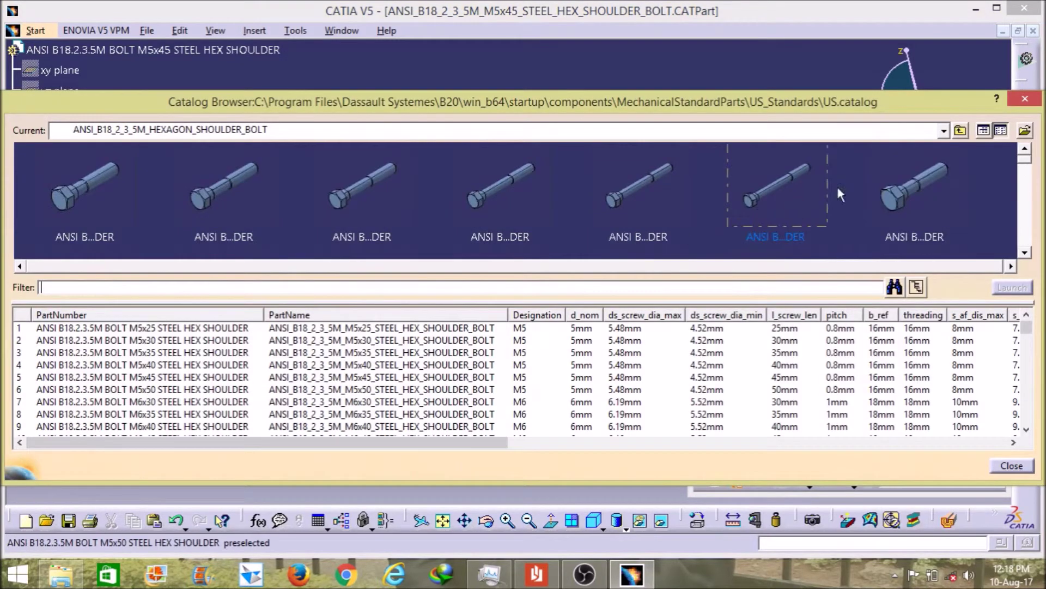
left_click(943, 131)
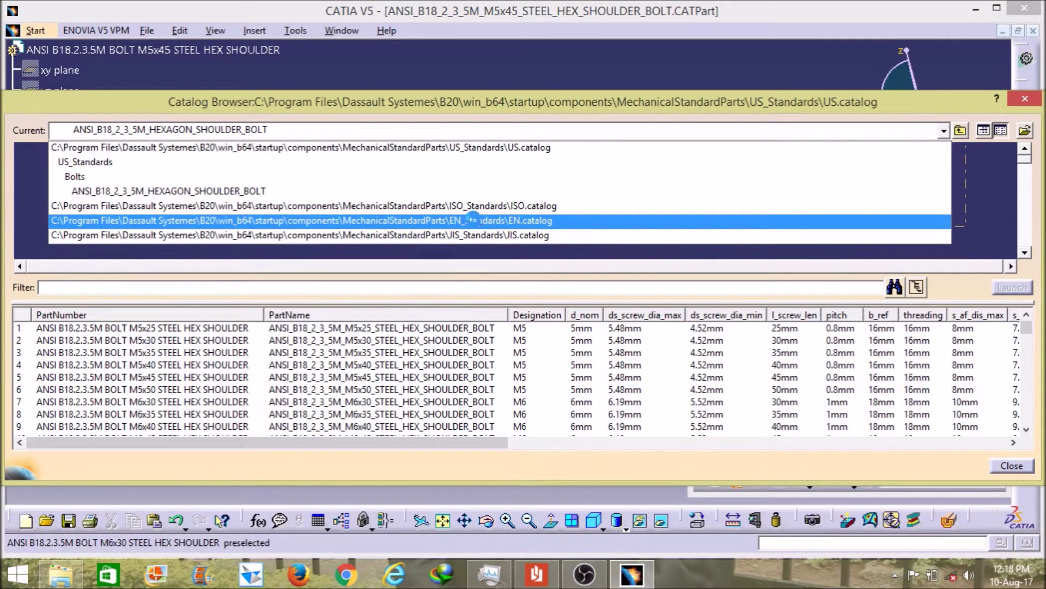
left_click(234, 221)
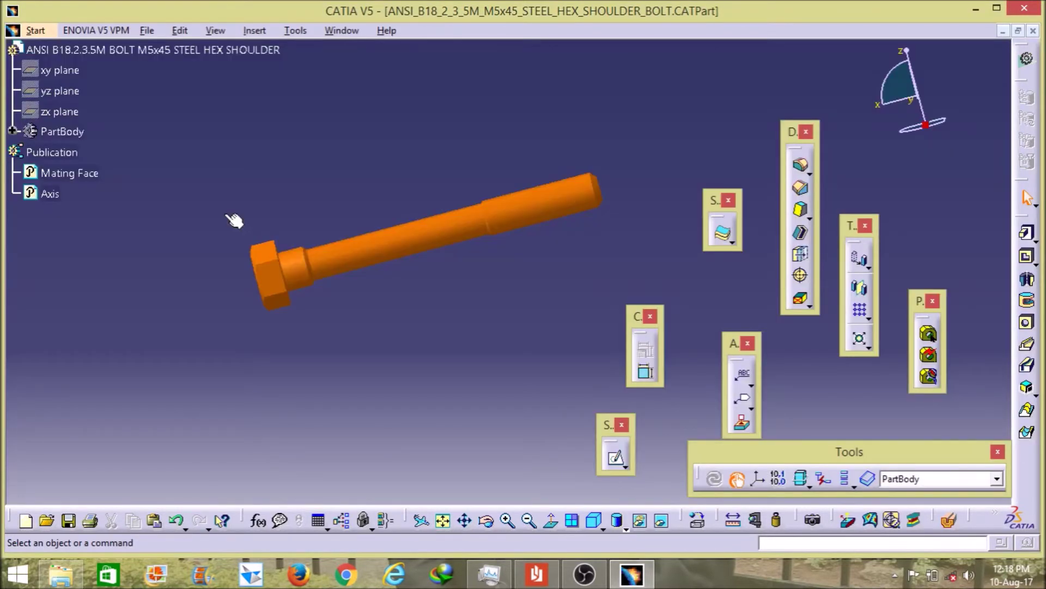
left_click(891, 520)
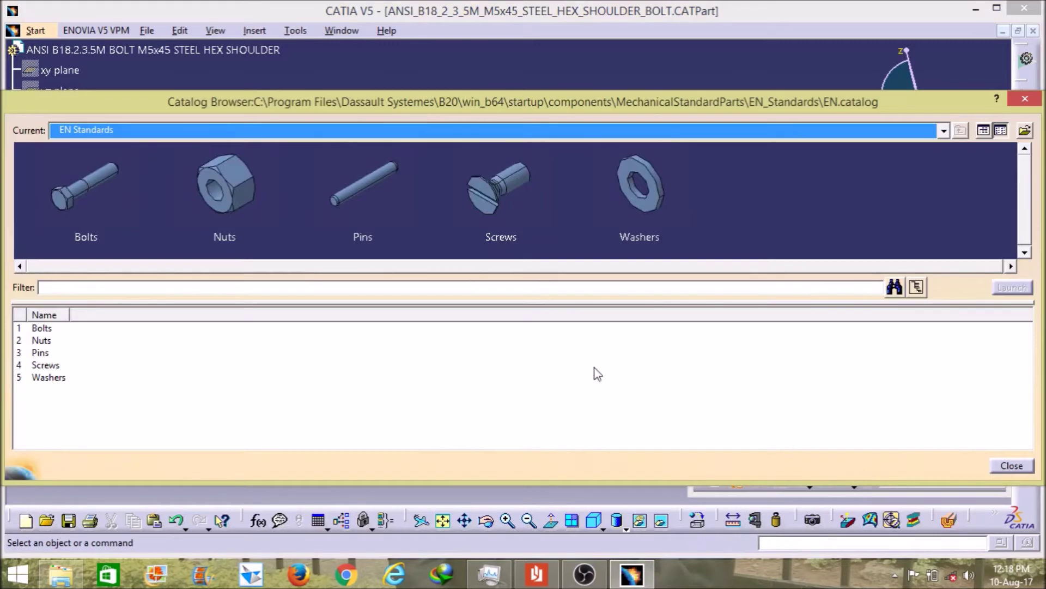
double_click(102, 201)
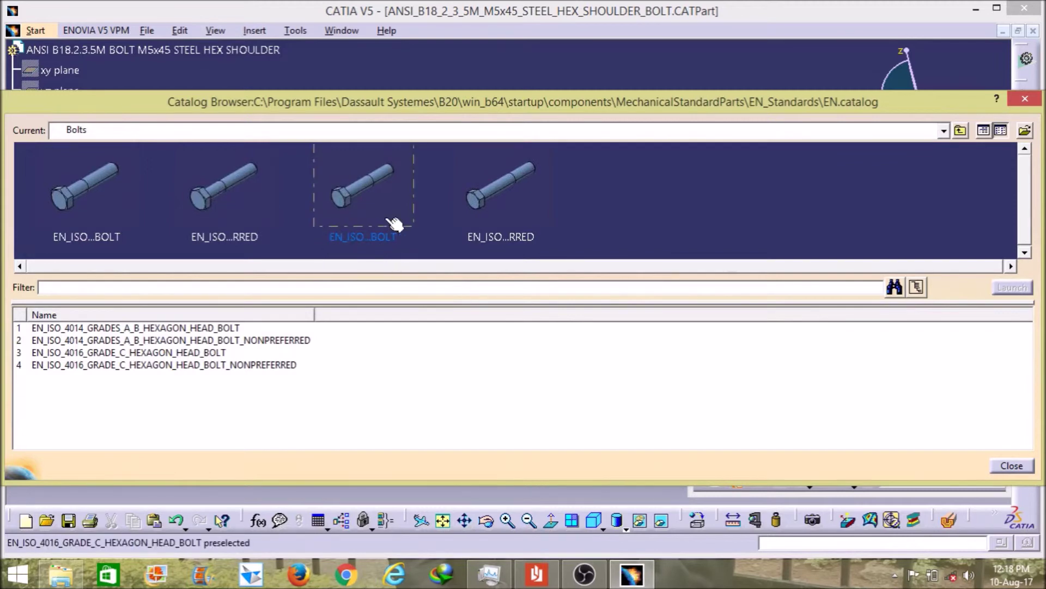
left_click(361, 201)
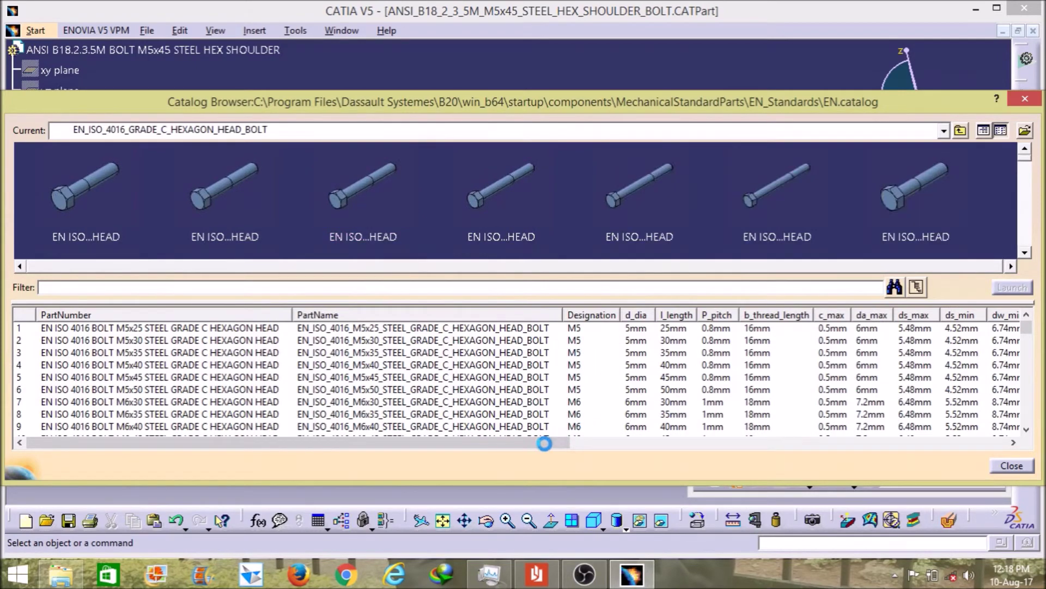
Review the bolt dimensions, open the EN ISO 4016 M5x40 steel grade C hexagon head bolt as a document and close the catalog
left_click_drag(545, 443, 726, 450)
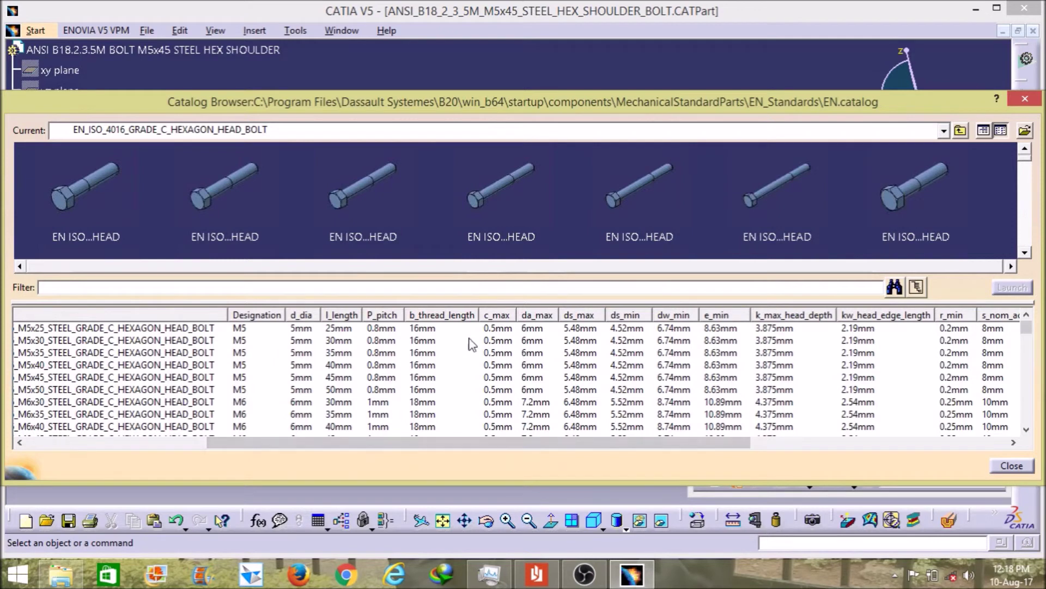
right_click(478, 202)
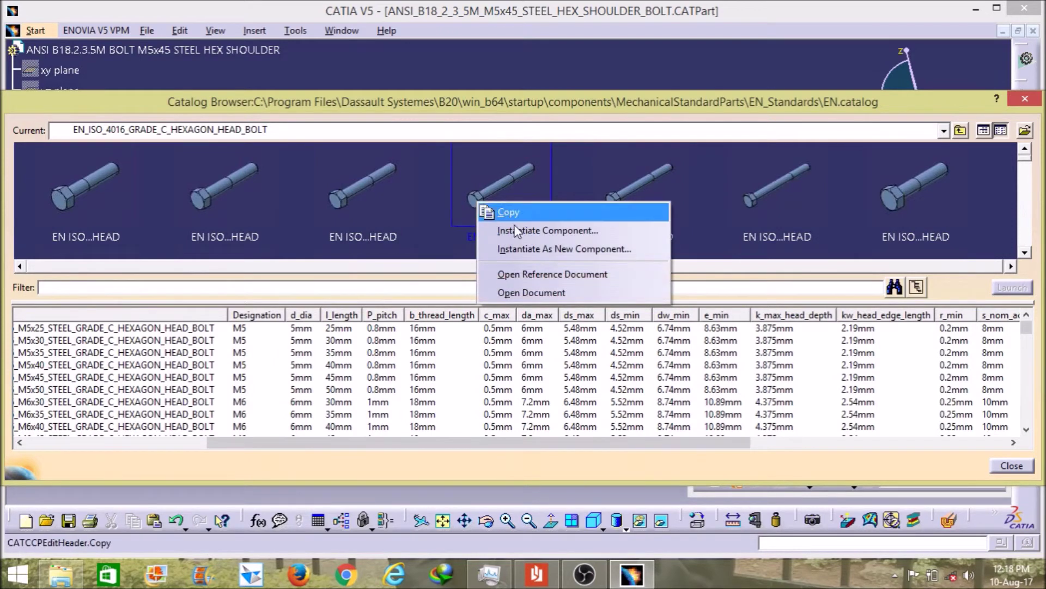
left_click(529, 290)
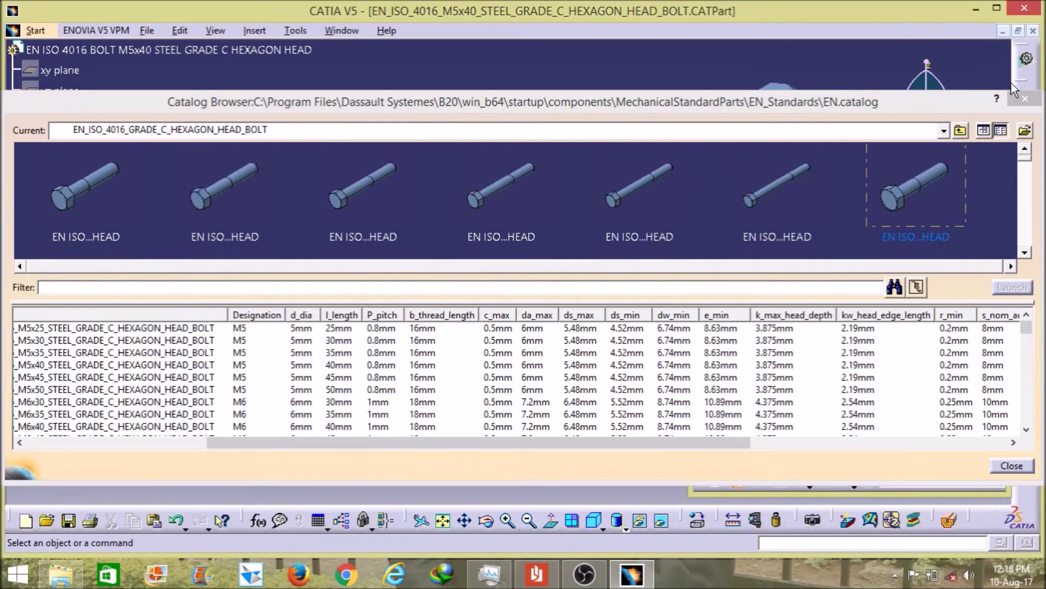
left_click(1026, 98)
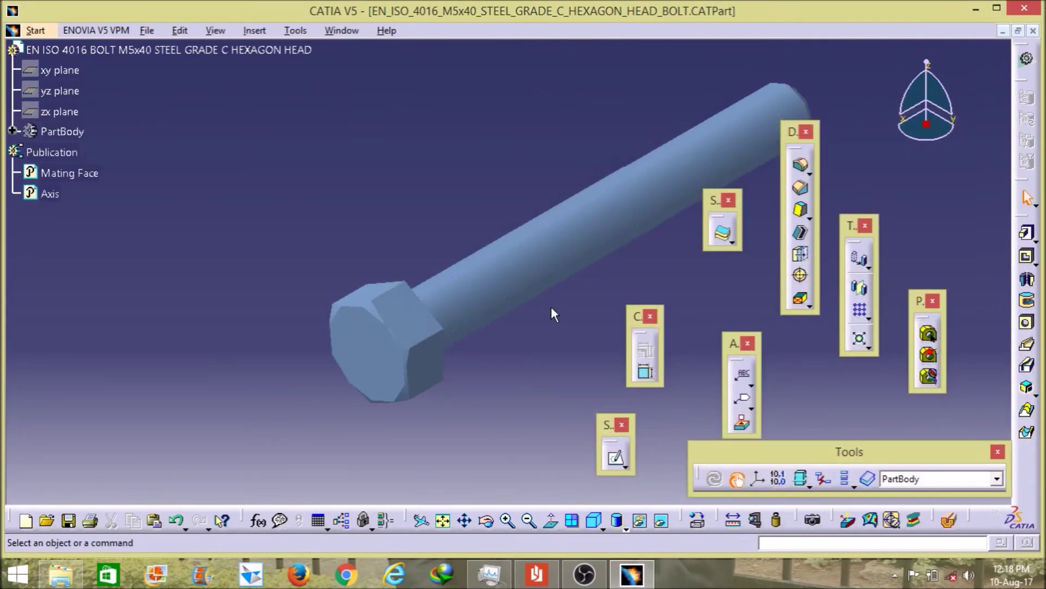